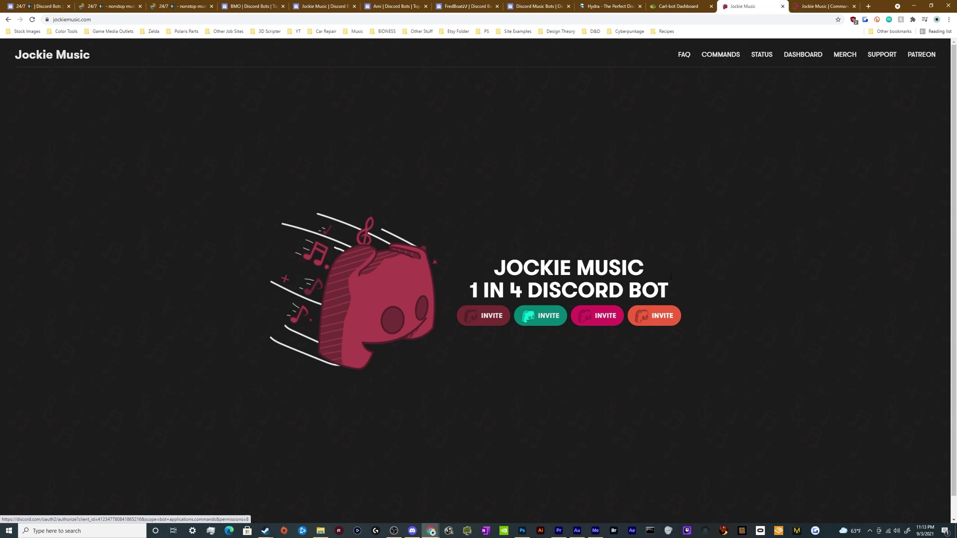
Examine the Jockie Music commands page, from the leaderboard and setup commands through to the play command.
{"action": "left_click", "coordinate": [822, 6]}
{"action": "scroll", "coordinate": [725, 198], "scroll_direction": "up", "scroll_amount": 10}
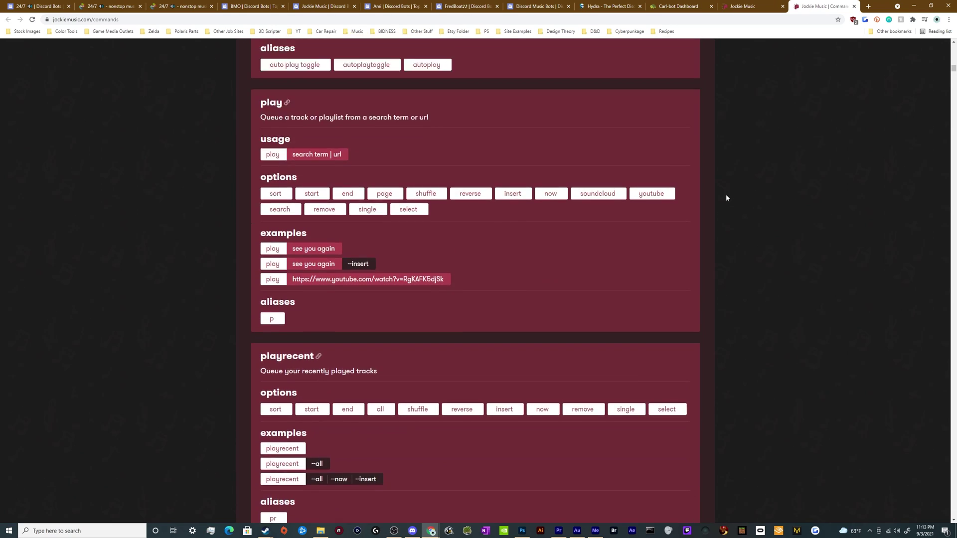
{"action": "scroll", "coordinate": [726, 198], "scroll_direction": "up", "scroll_amount": 20}
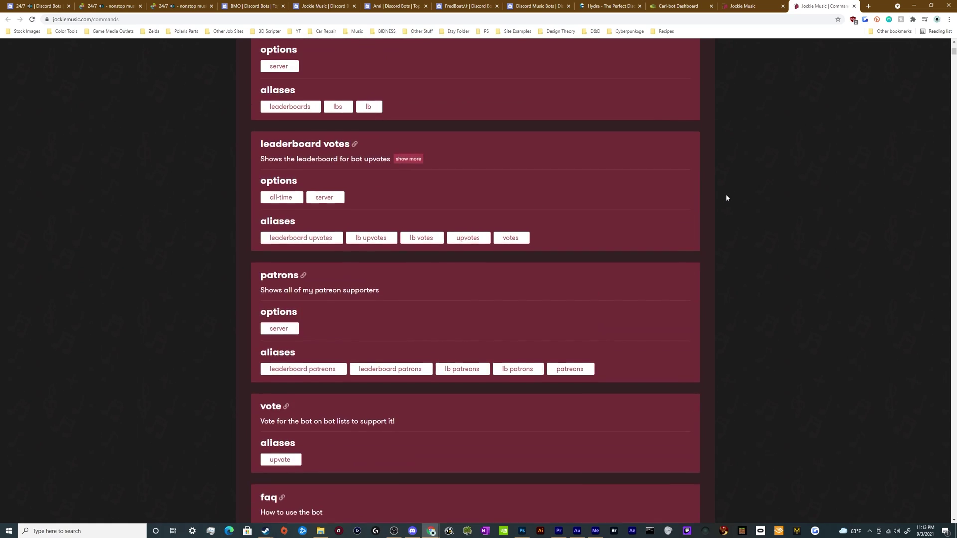
{"action": "scroll", "coordinate": [726, 198], "scroll_direction": "up", "scroll_amount": 5}
{"action": "scroll", "coordinate": [670, 279], "scroll_direction": "down", "scroll_amount": 11}
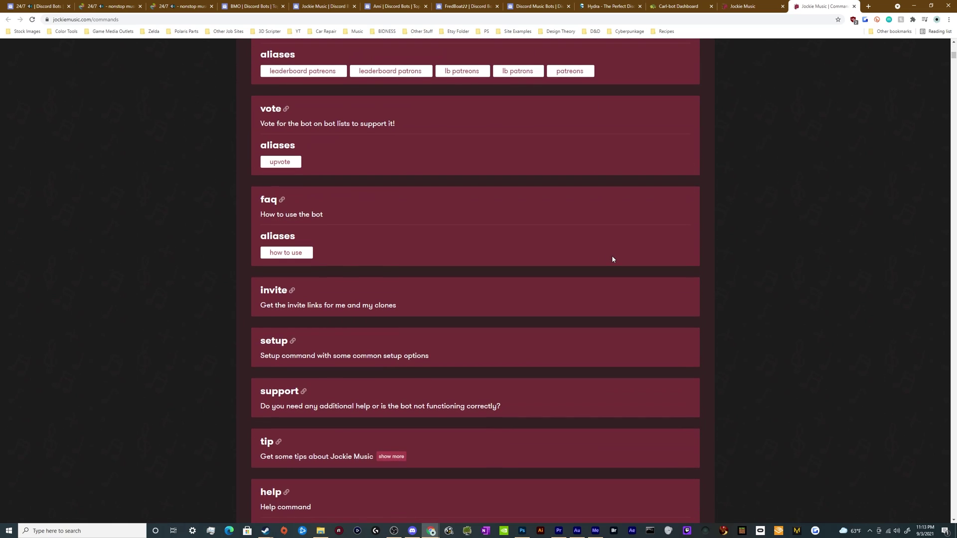
{"action": "scroll", "coordinate": [612, 258], "scroll_direction": "down", "scroll_amount": 19}
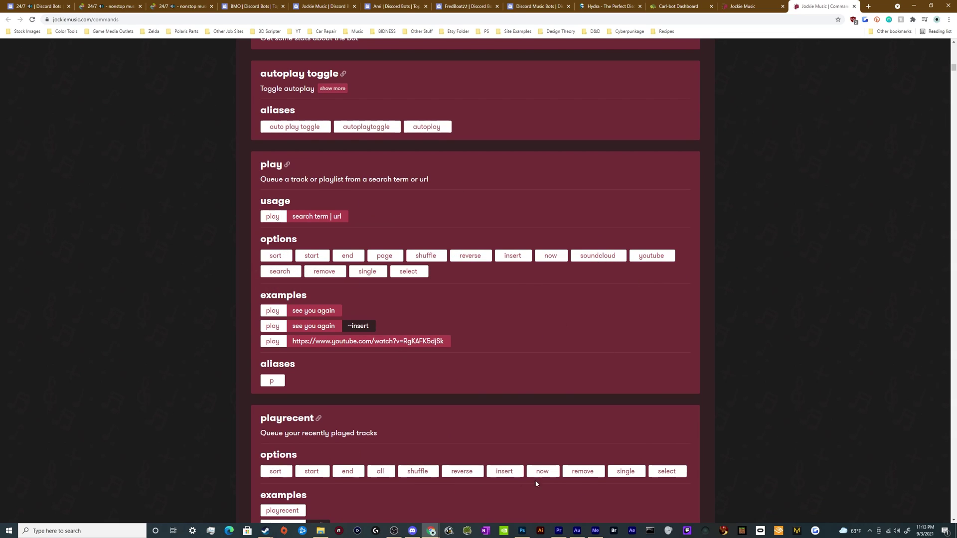
Invite Jockie Music (3) from the bot's website to the test server, authorize it, and return to the commands page.
{"action": "left_click", "coordinate": [733, 5]}
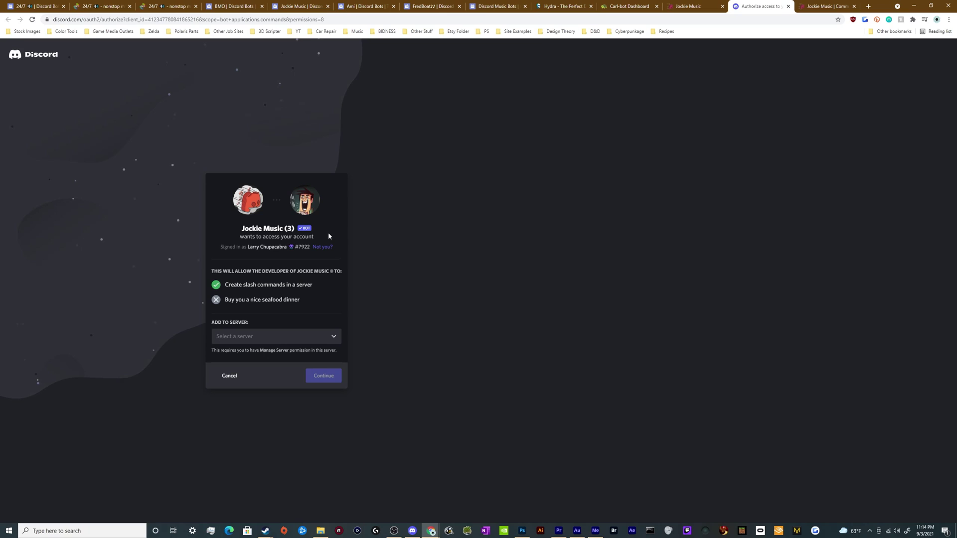
{"action": "left_click", "coordinate": [273, 345]}
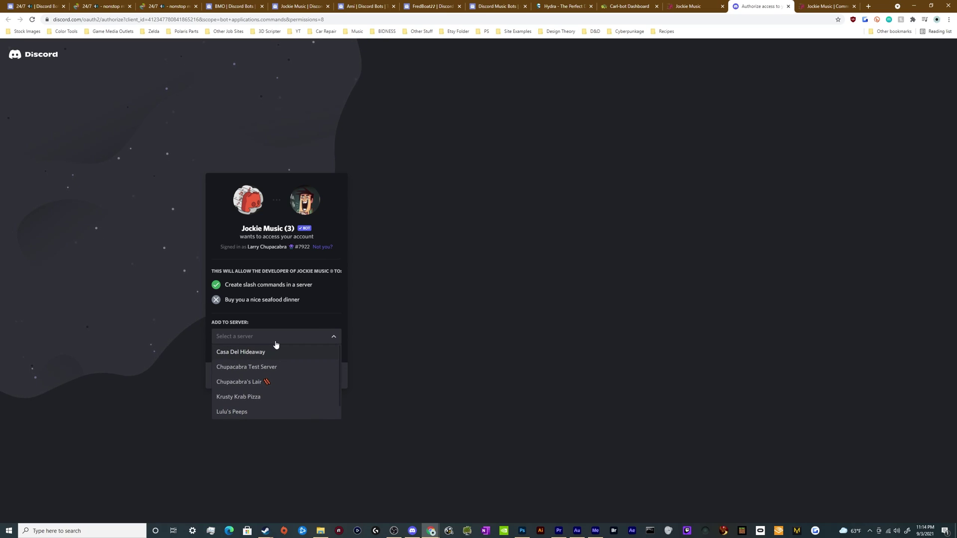
{"action": "left_click", "coordinate": [270, 368]}
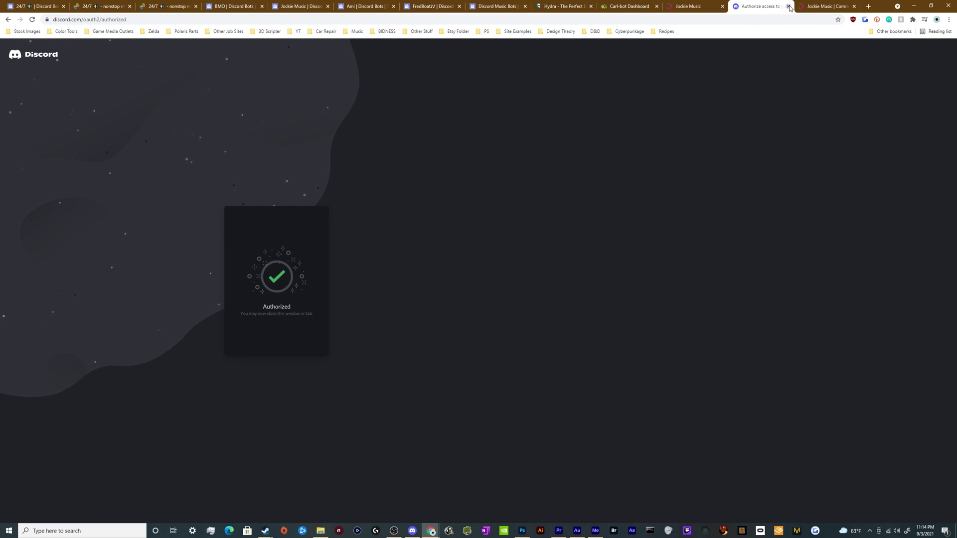
{"action": "left_click", "coordinate": [789, 7]}
{"action": "left_click", "coordinate": [762, 6]}
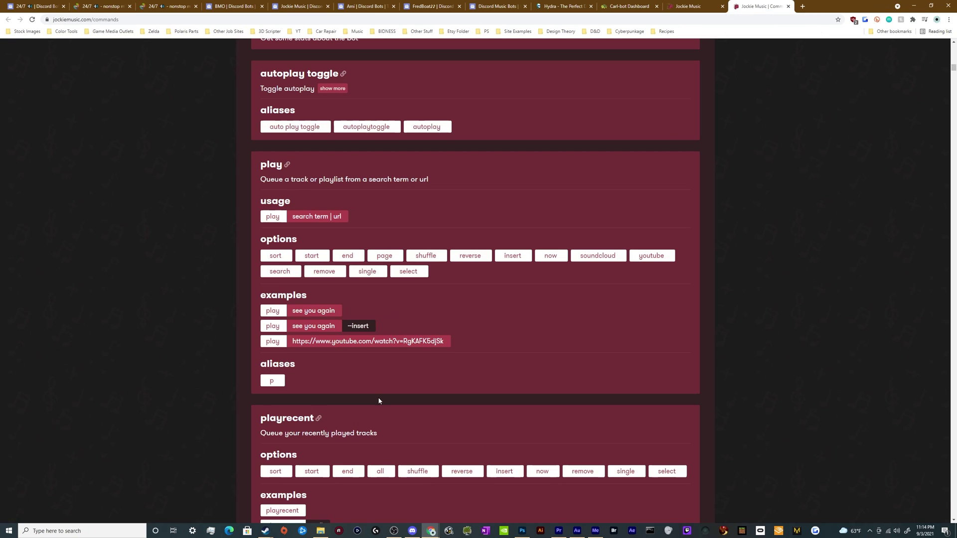
Switch to Discord, join the Listen Here voice channel and open the music-controls text channel.
{"action": "left_click", "coordinate": [412, 530]}
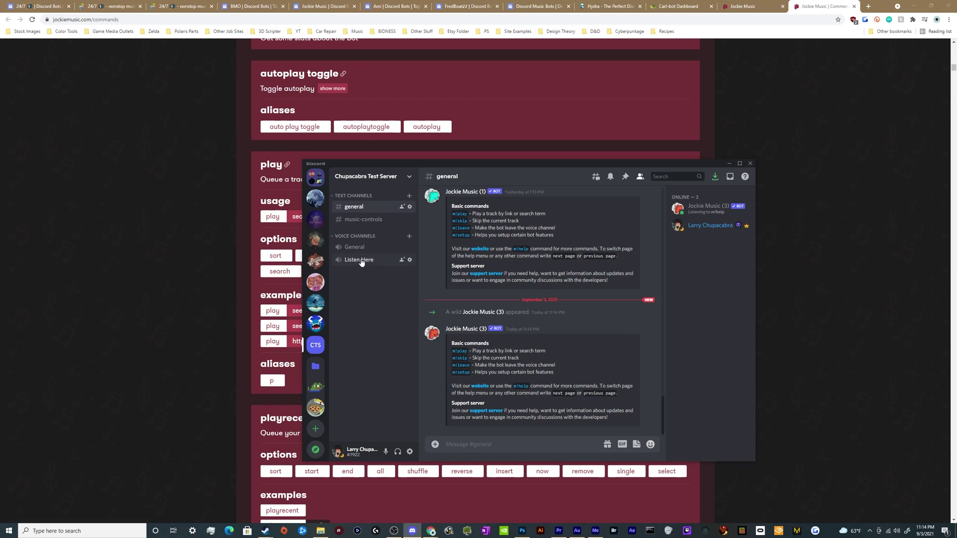
{"action": "left_click", "coordinate": [357, 260]}
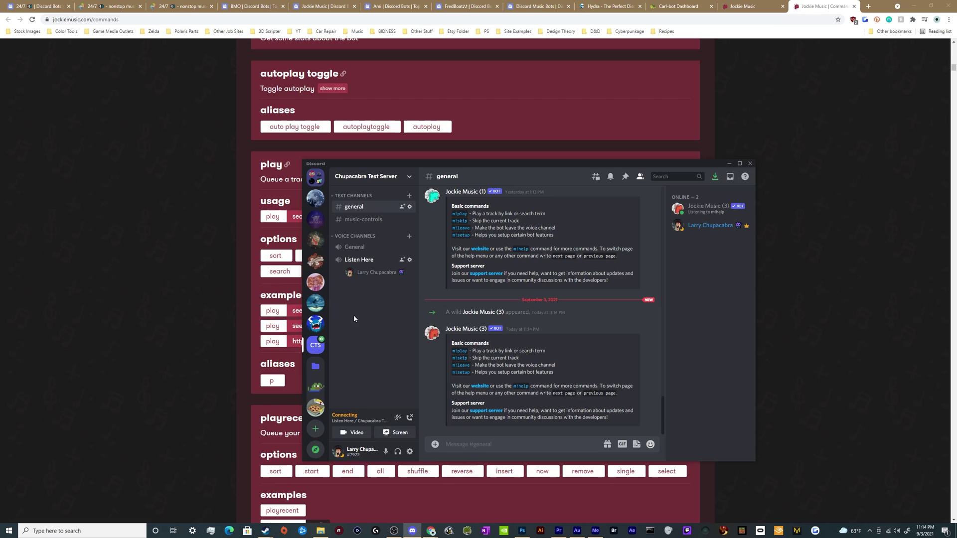
{"action": "left_click", "coordinate": [364, 219]}
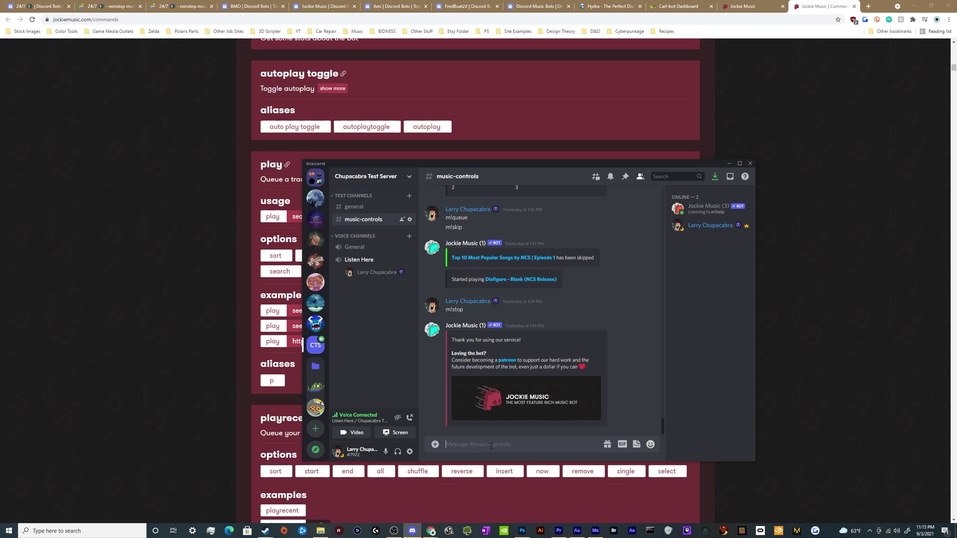
Send "m!search no copyright sounds" in music-controls and page forward and back through the bot's results.
{"action": "type", "text": "m!search no copyr"}
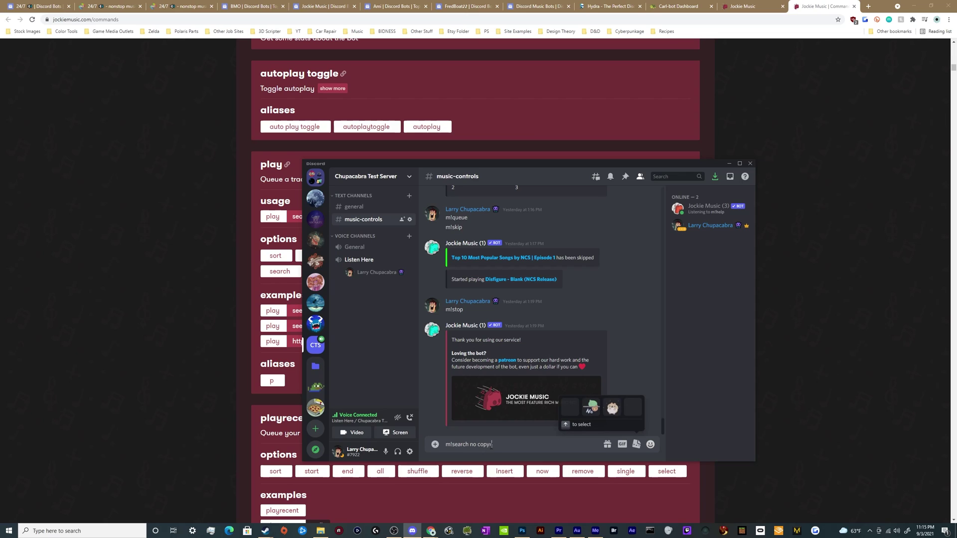
{"action": "type", "text": "ight sounds"}
{"action": "key", "text": "Return"}
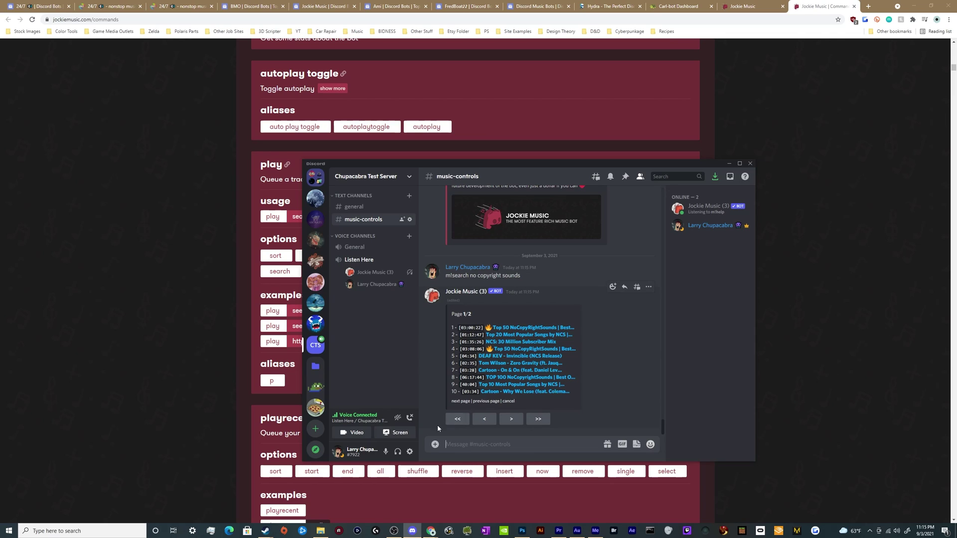
{"action": "left_click", "coordinate": [511, 419]}
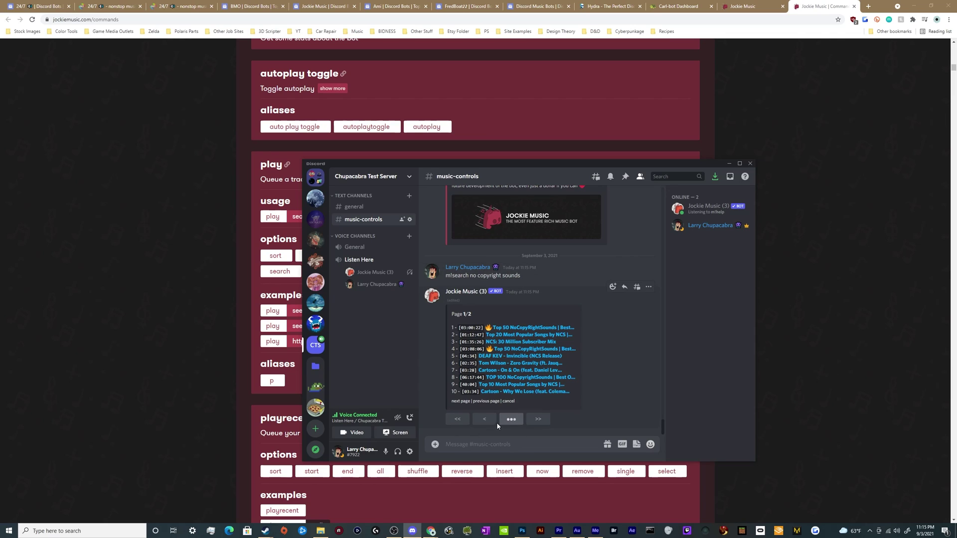
{"action": "left_click", "coordinate": [493, 420]}
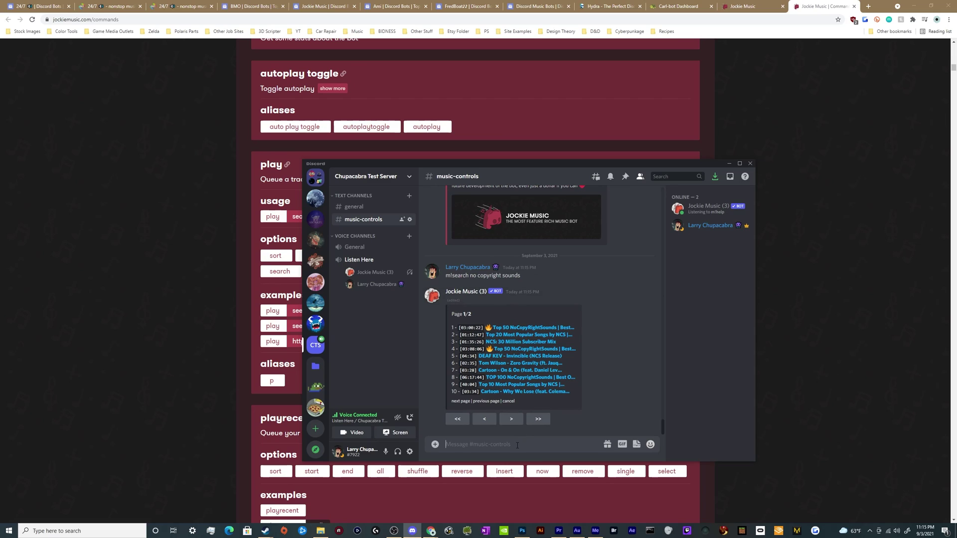
Send "m!play Top 10 Most popular songs by NCS" to start the music in the voice channel.
{"action": "type", "text": "m!play Top 10 Most popular songs by NCS"}
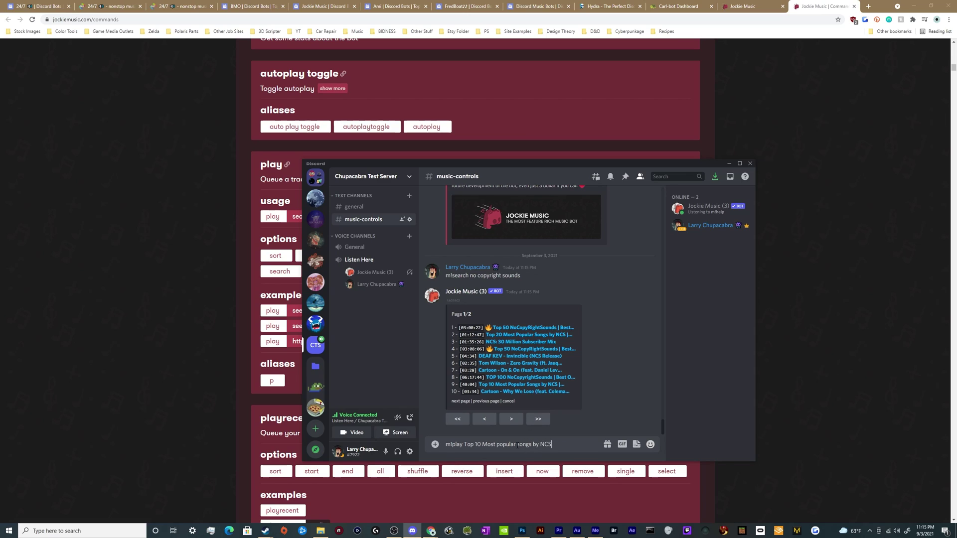
{"action": "key", "text": "Return"}
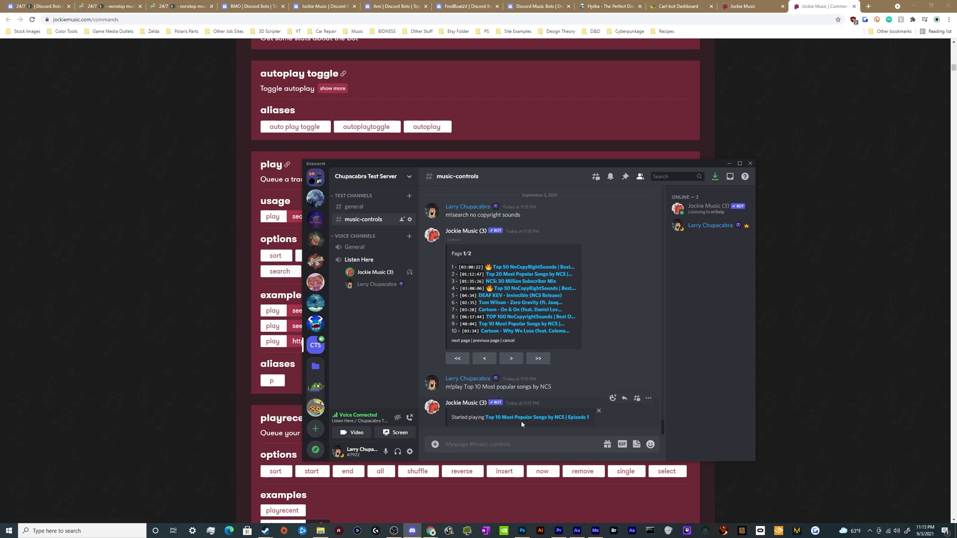
Pause the playing track with m!pause and continue it with m!resume.
{"action": "type", "text": "m!pause"}
{"action": "key", "text": "Return"}
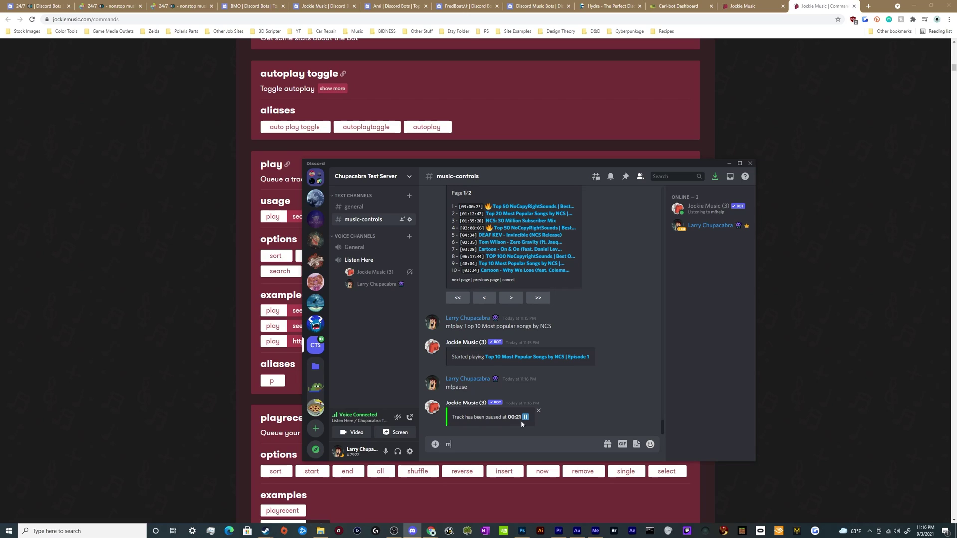
{"action": "type", "text": "!resume"}
{"action": "key", "text": "Return"}
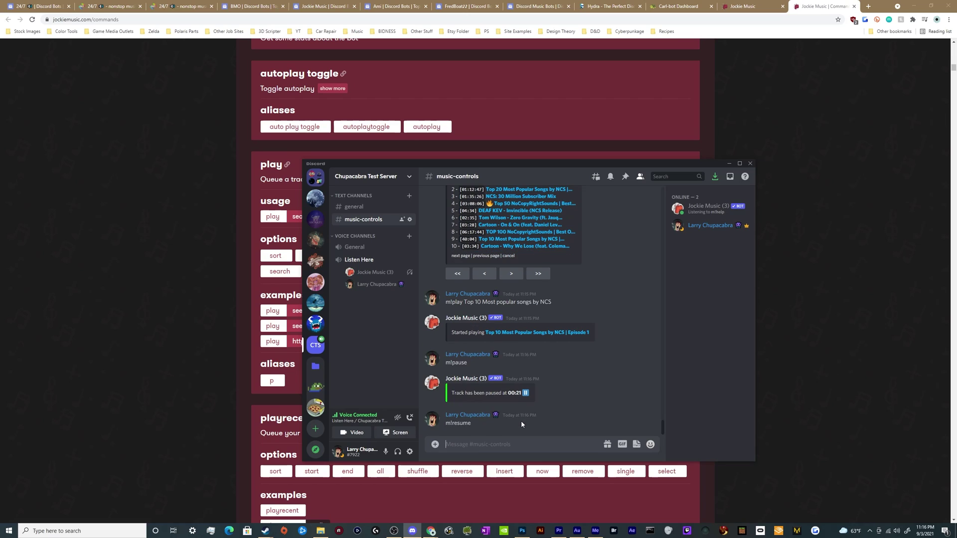
Review the earlier search results and add a track to the queue with "m!play Deaf Kev - invincible".
{"action": "scroll", "coordinate": [510, 428], "scroll_direction": "up", "scroll_amount": 4}
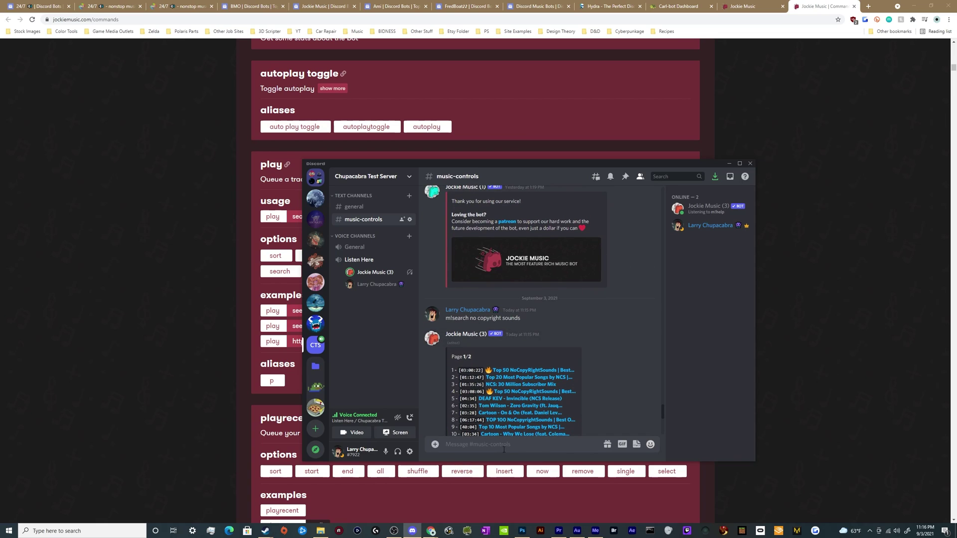
{"action": "type", "text": "m!play Deaf Kev - invincible"}
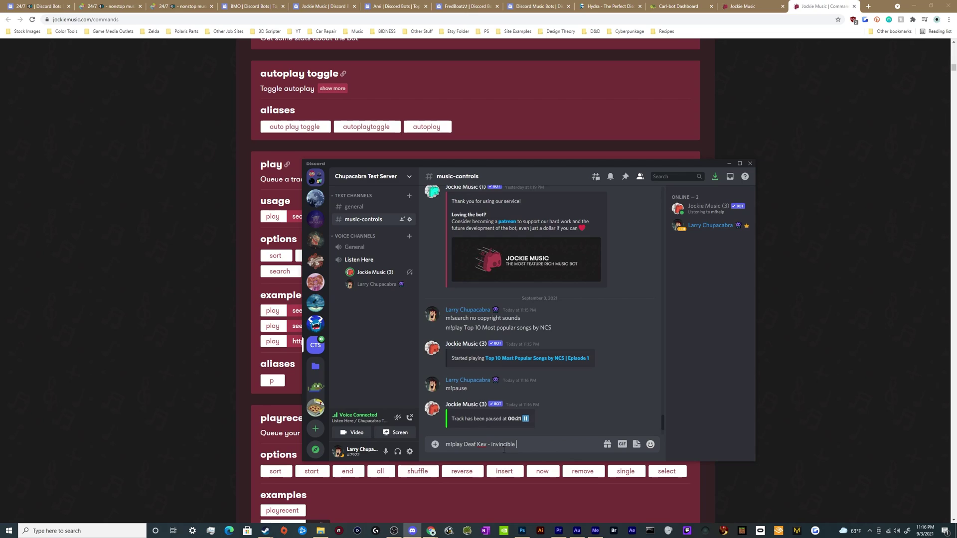
{"action": "key", "text": "Return"}
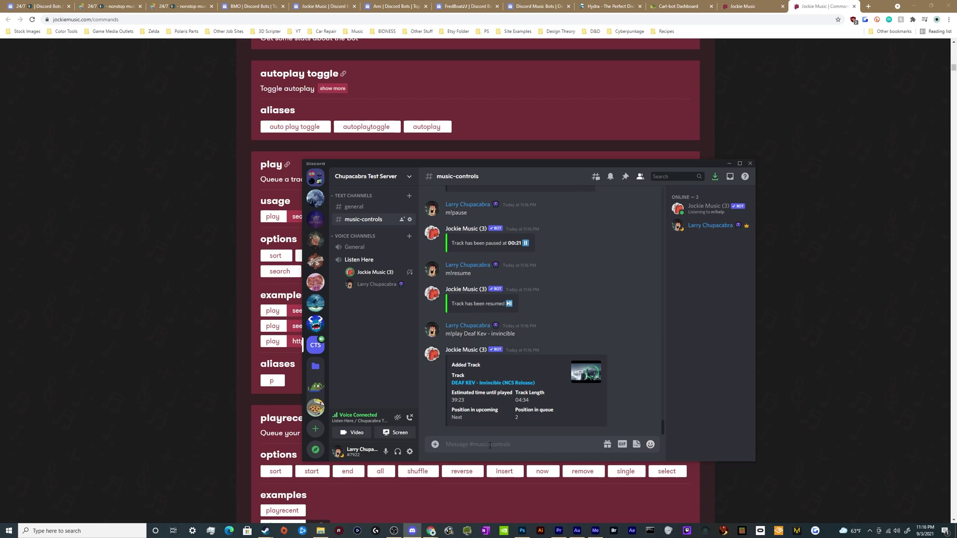
List the queued tracks with m!queue and skip the current track with m!skip.
{"action": "type", "text": "m!queue"}
{"action": "key", "text": "Return"}
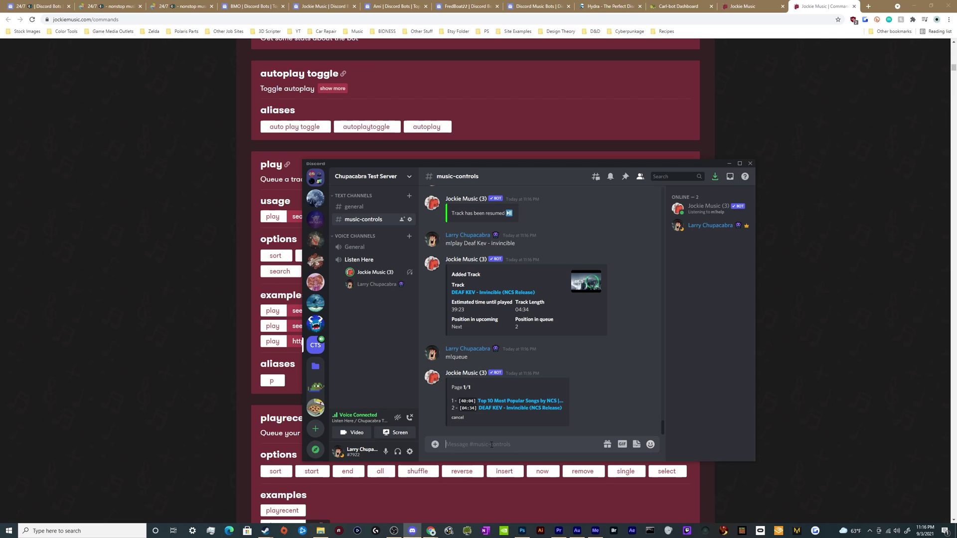
{"action": "type", "text": "m!skip"}
{"action": "key", "text": "Return"}
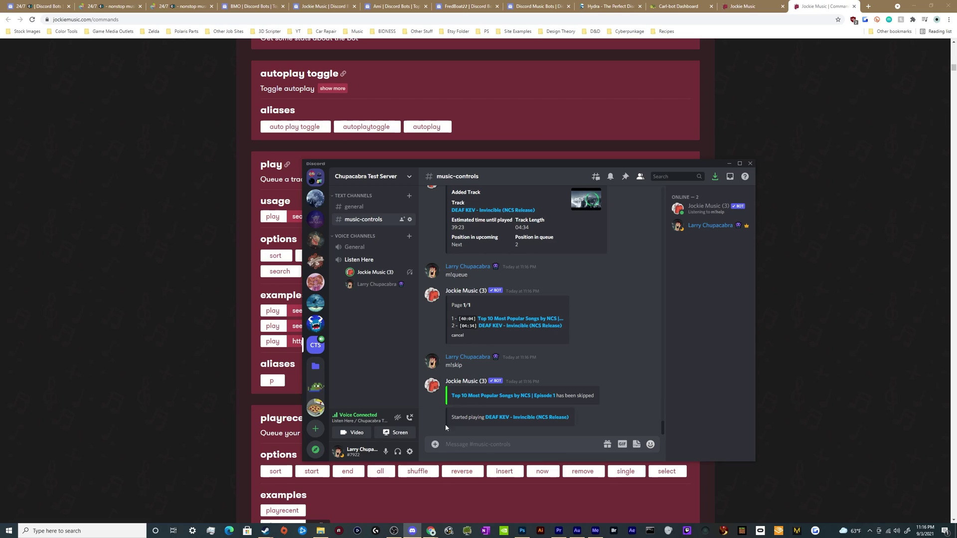
Switch back to the Jockie Music commands page in Chrome and read the descriptions of the play command's options.
{"action": "left_click", "coordinate": [208, 359]}
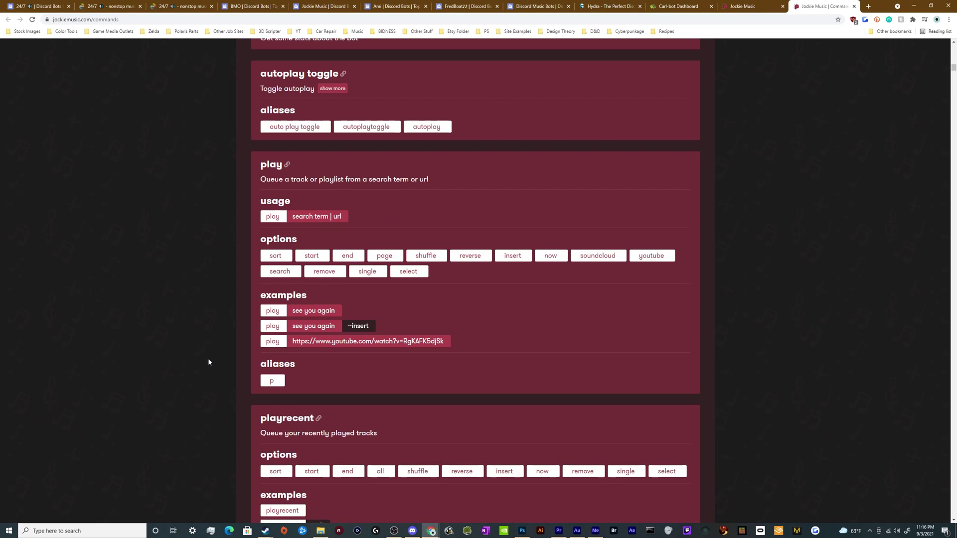
{"action": "mouse_move", "coordinate": [288, 257]}
{"action": "mouse_move", "coordinate": [504, 257]}
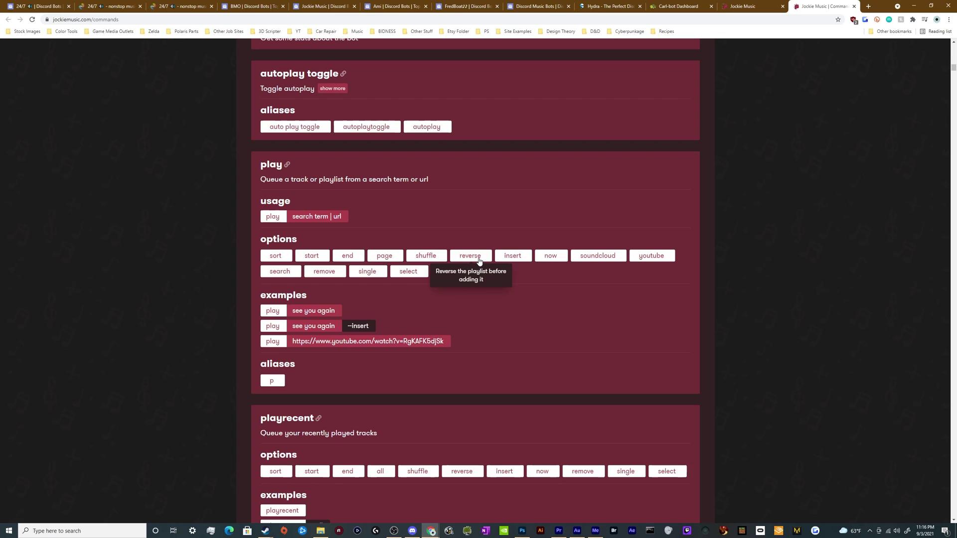
{"action": "mouse_move", "coordinate": [658, 260]}
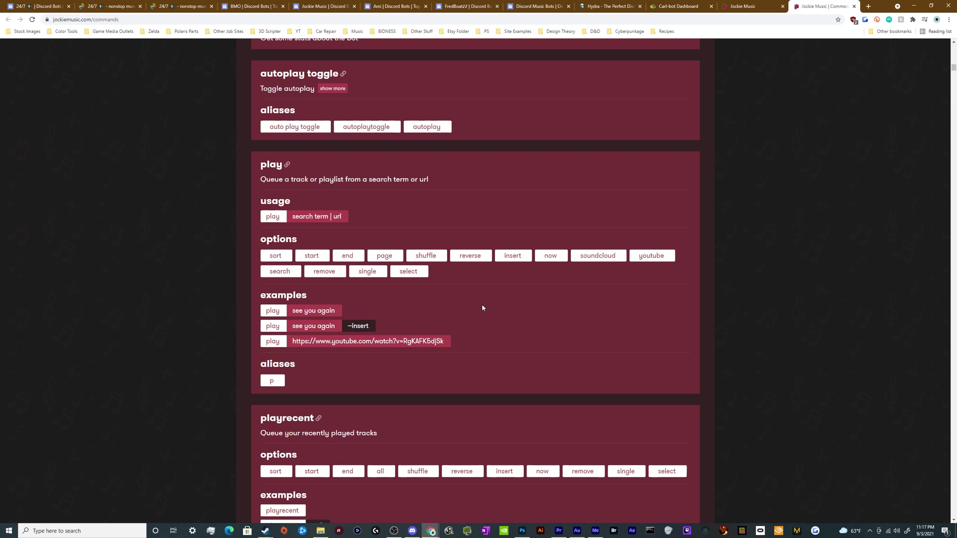
Examine the usage, options and examples of further commands, including radio, join, leave, playlist search, search, insert, playleave and playselect.
{"action": "scroll", "coordinate": [482, 306], "scroll_direction": "down", "scroll_amount": 5}
{"action": "scroll", "coordinate": [502, 342], "scroll_direction": "down", "scroll_amount": 3}
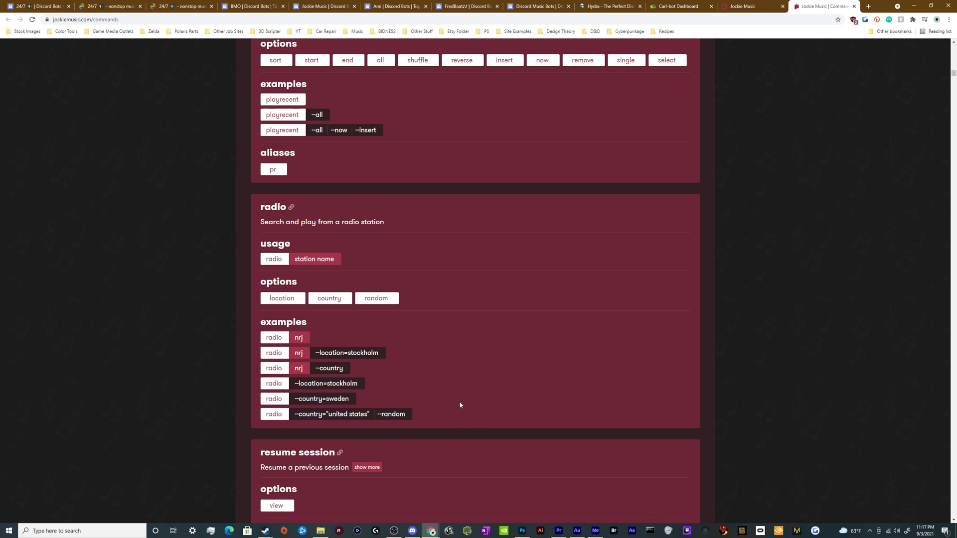
{"action": "scroll", "coordinate": [458, 402], "scroll_direction": "down", "scroll_amount": 2}
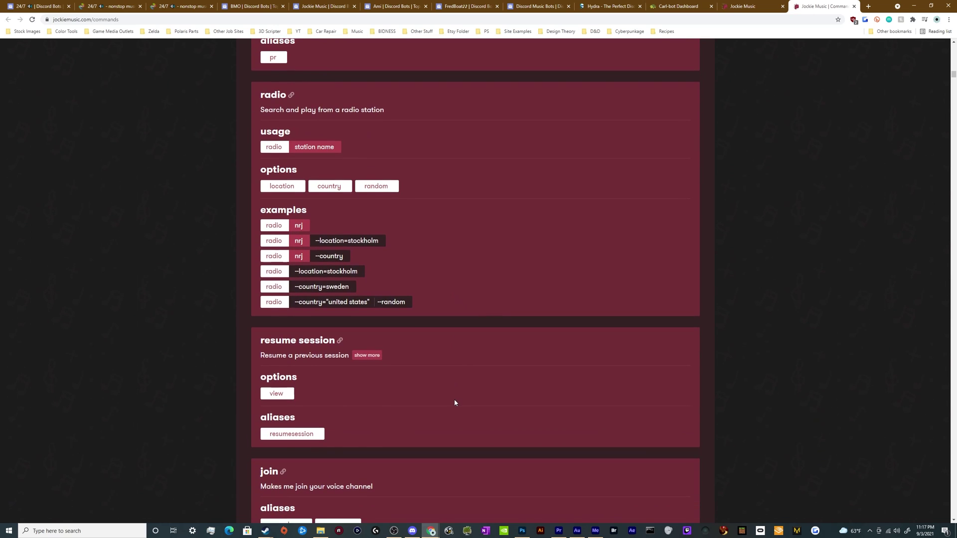
{"action": "scroll", "coordinate": [453, 399], "scroll_direction": "down", "scroll_amount": 5}
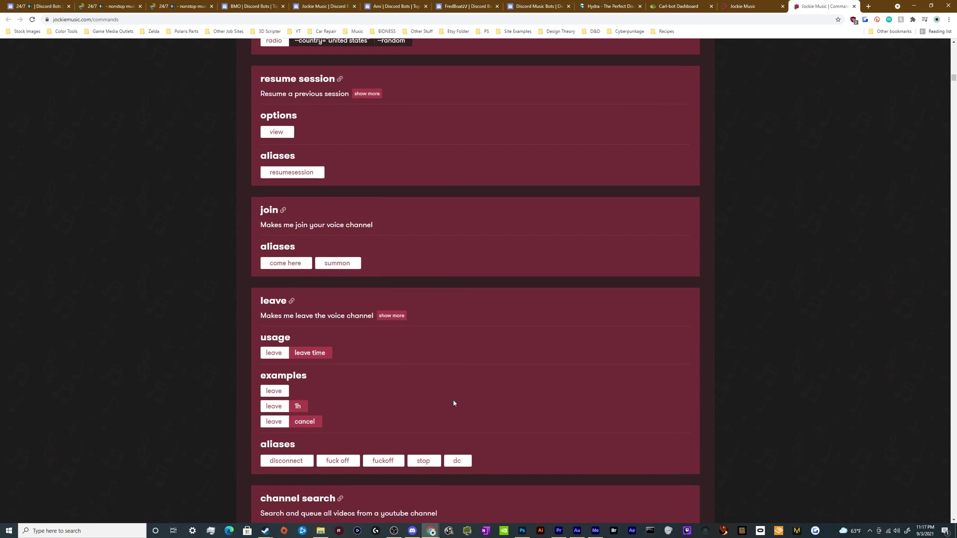
{"action": "scroll", "coordinate": [453, 399], "scroll_direction": "down", "scroll_amount": 5}
{"action": "scroll", "coordinate": [453, 399], "scroll_direction": "down", "scroll_amount": 7}
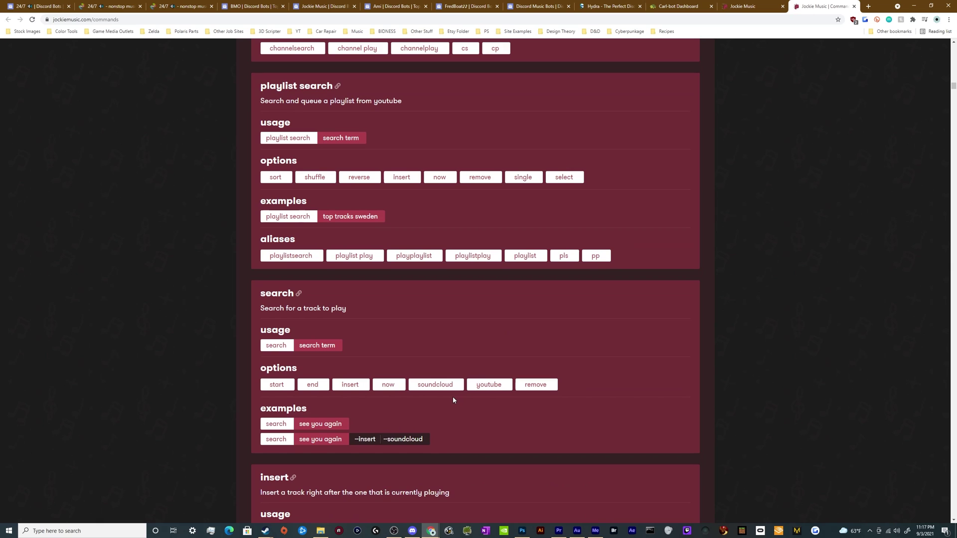
{"action": "scroll", "coordinate": [453, 399], "scroll_direction": "down", "scroll_amount": 3}
{"action": "scroll", "coordinate": [453, 397], "scroll_direction": "up", "scroll_amount": 2}
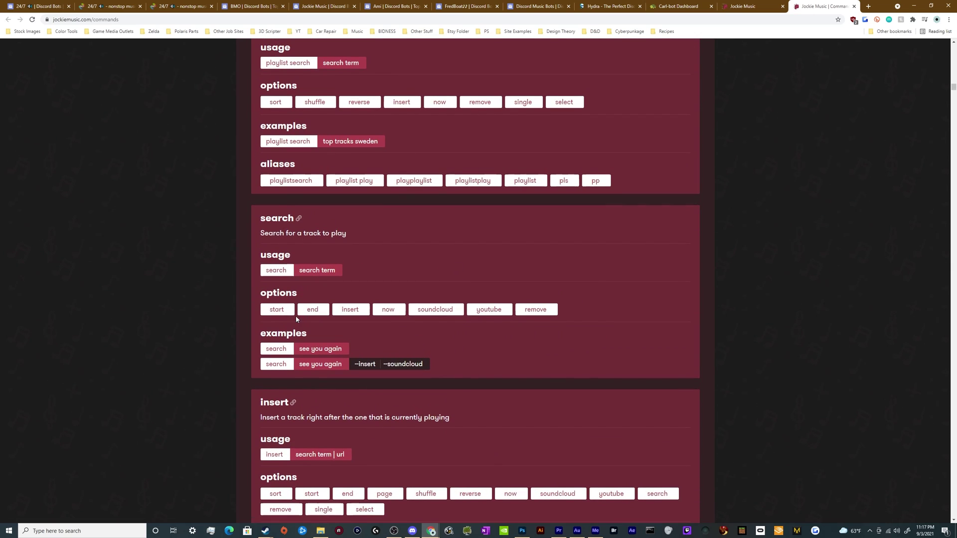
{"action": "scroll", "coordinate": [552, 327], "scroll_direction": "down", "scroll_amount": 2}
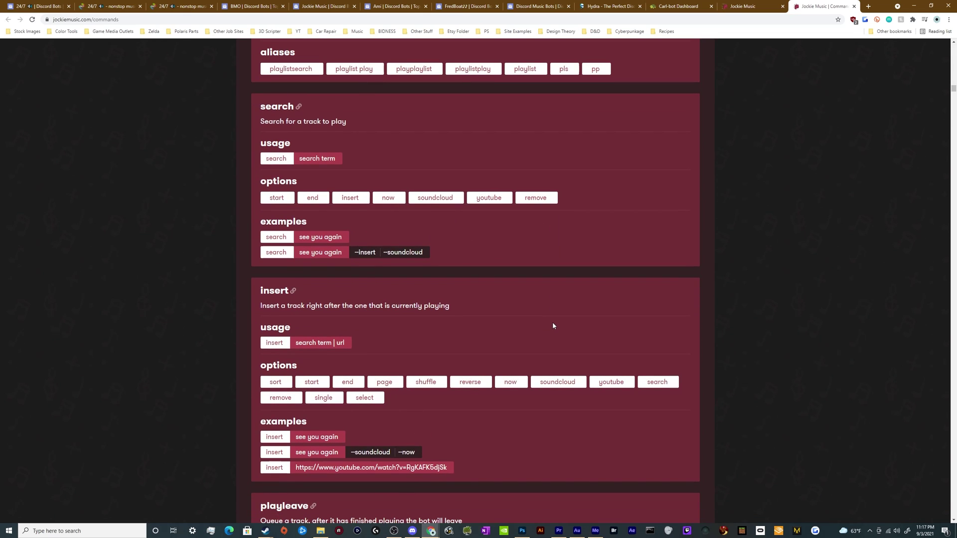
{"action": "scroll", "coordinate": [553, 324], "scroll_direction": "down", "scroll_amount": 3}
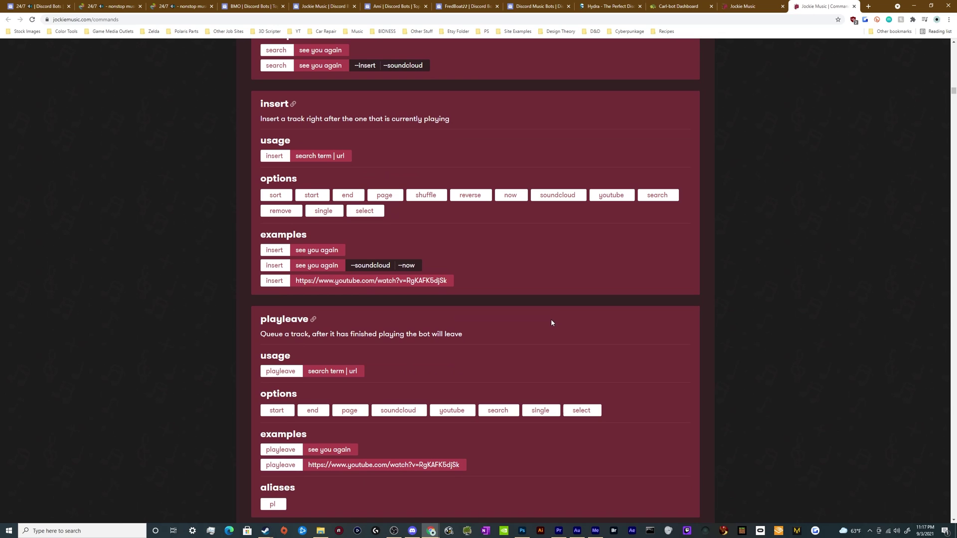
{"action": "scroll", "coordinate": [551, 323], "scroll_direction": "down", "scroll_amount": 6}
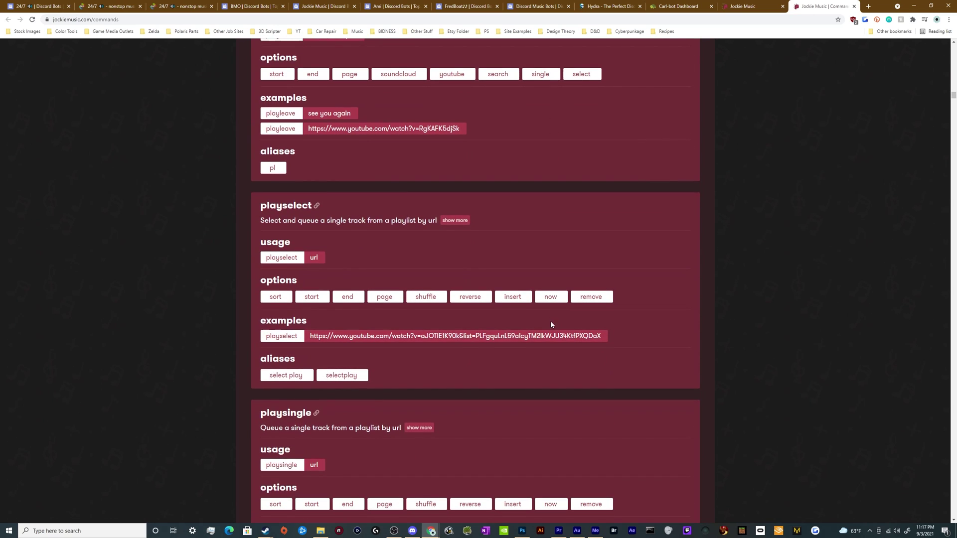
Return to the start of the Jockie Music command list and read the description of the clean command.
{"action": "scroll", "coordinate": [550, 323], "scroll_direction": "up", "scroll_amount": 15}
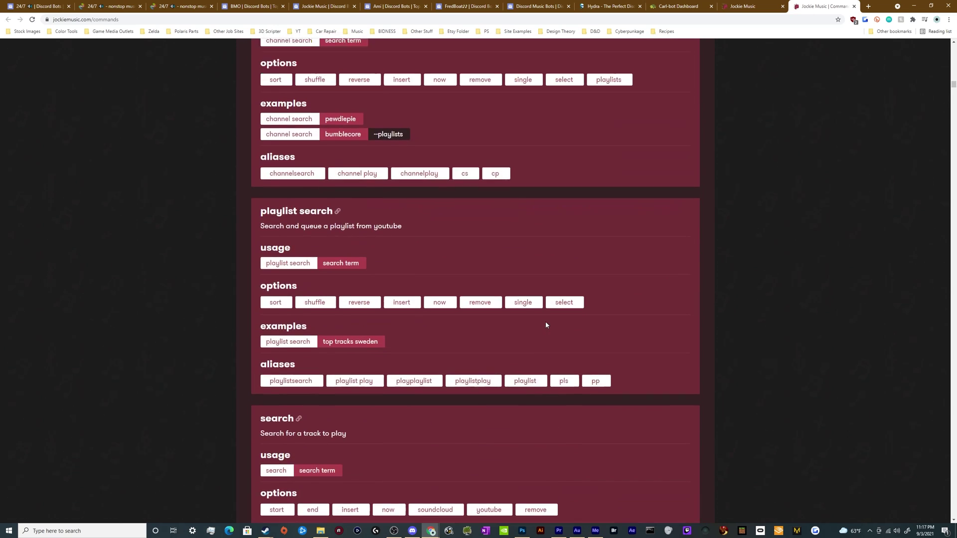
{"action": "scroll", "coordinate": [546, 323], "scroll_direction": "up", "scroll_amount": 20}
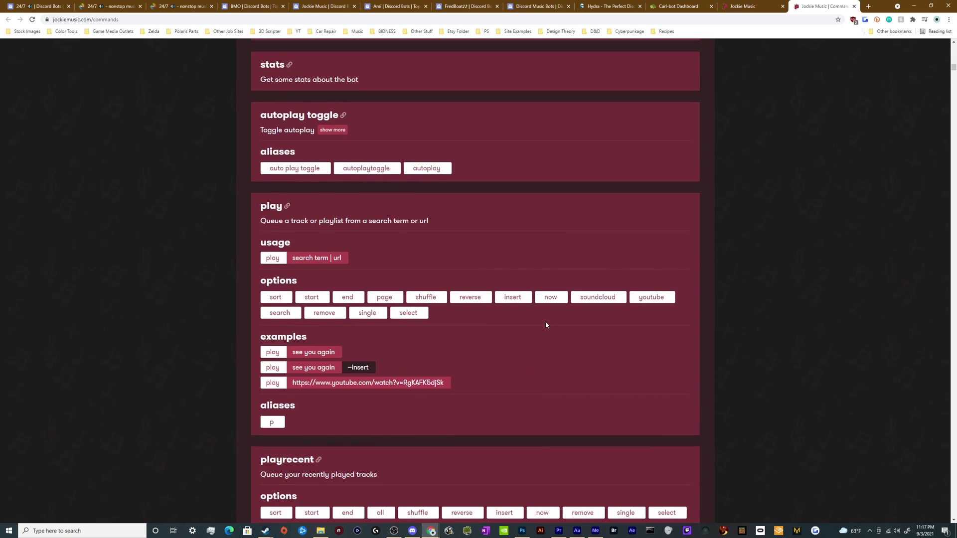
{"action": "scroll", "coordinate": [545, 325], "scroll_direction": "up", "scroll_amount": 20}
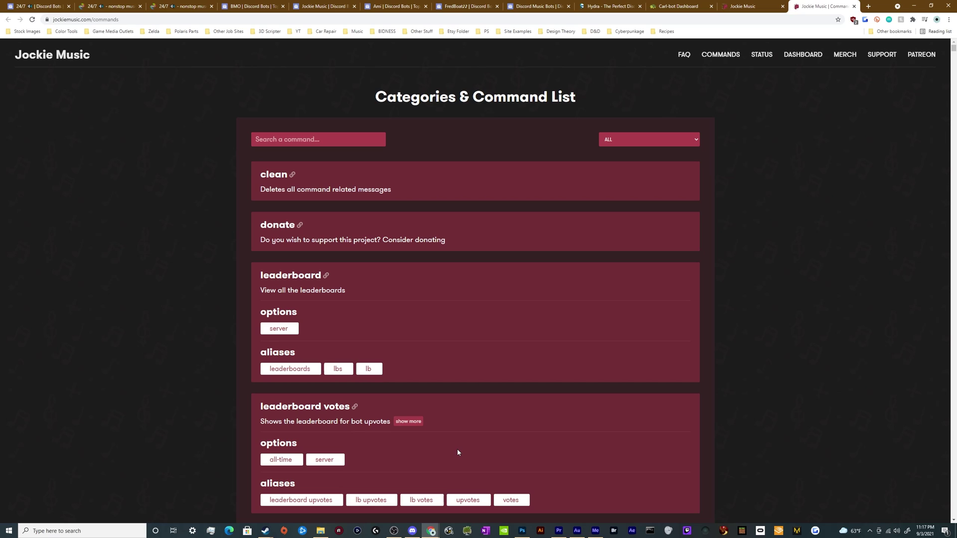
Switch to Discord and review the earlier bot commands and replies in the music-controls channel.
{"action": "left_click", "coordinate": [412, 530]}
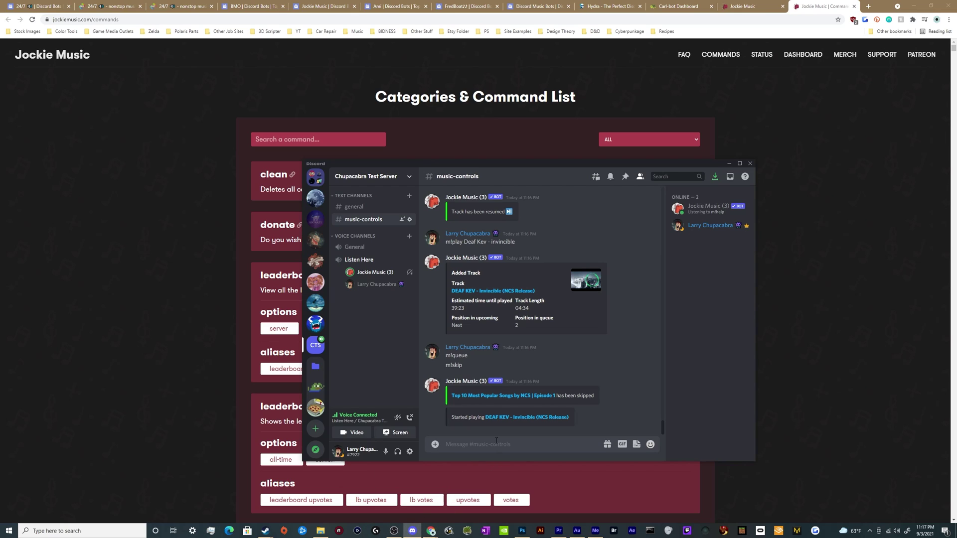
{"action": "type", "text": "m"}
{"action": "key", "text": "BackSpace"}
{"action": "scroll", "coordinate": [493, 359], "scroll_direction": "up", "scroll_amount": 10}
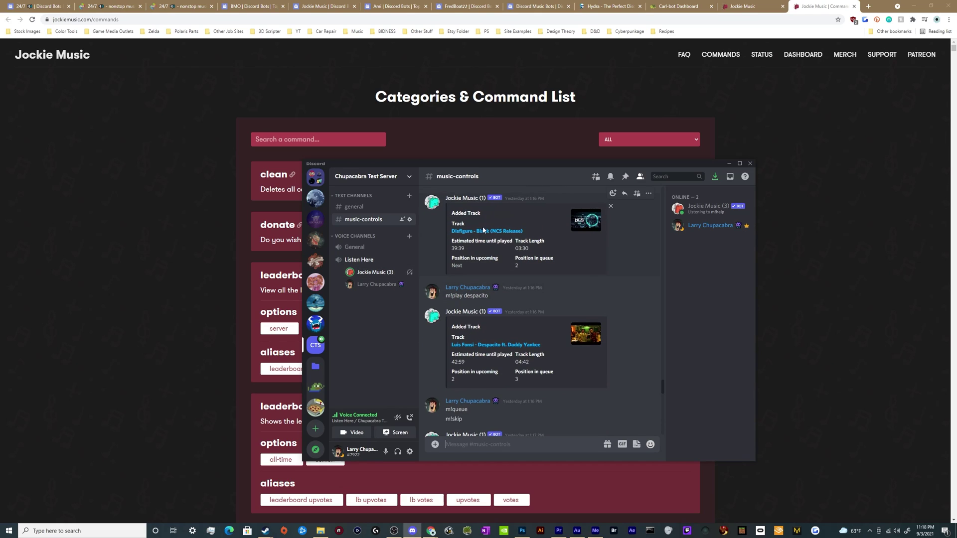
{"action": "scroll", "coordinate": [472, 299], "scroll_direction": "down", "scroll_amount": 4}
{"action": "scroll", "coordinate": [473, 273], "scroll_direction": "down", "scroll_amount": 5}
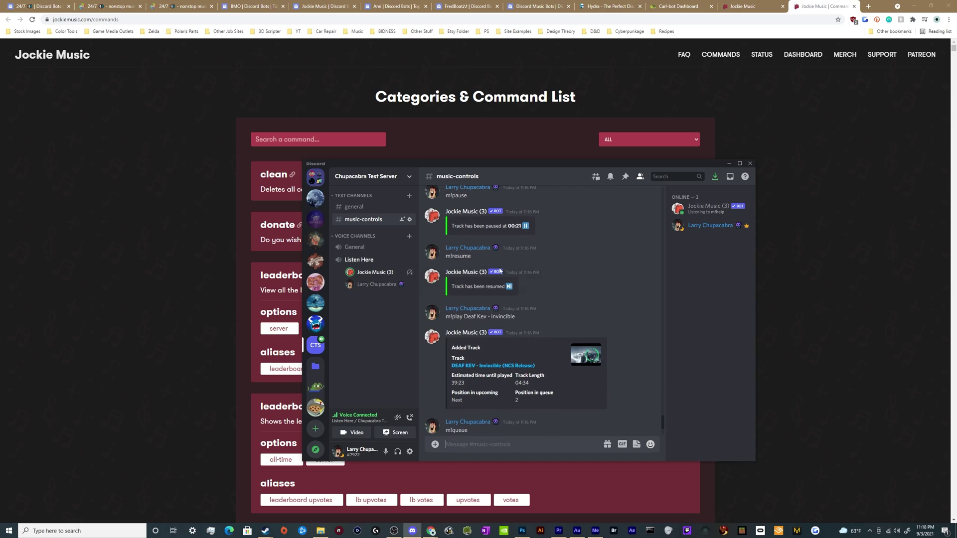
{"action": "scroll", "coordinate": [463, 314], "scroll_direction": "down", "scroll_amount": 2}
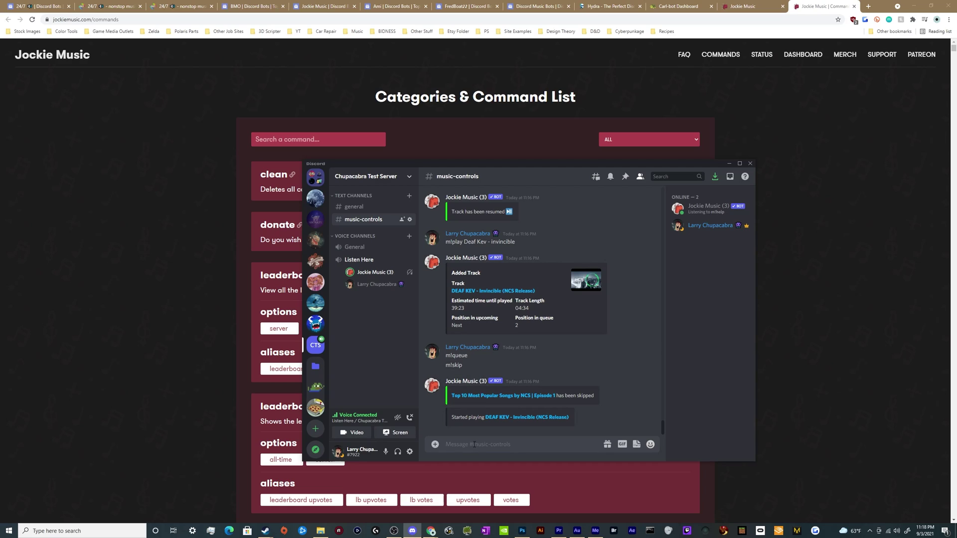
Delete the command-related messages in music-controls with "m!clean", then check the general channel and return to music-controls.
{"action": "type", "text": "m!clean"}
{"action": "key", "text": "Return"}
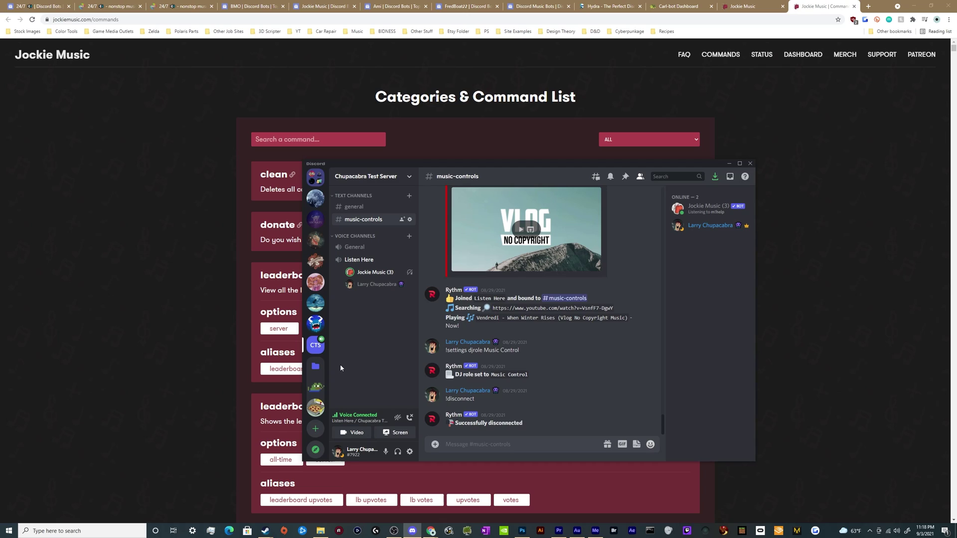
{"action": "left_click", "coordinate": [354, 206]}
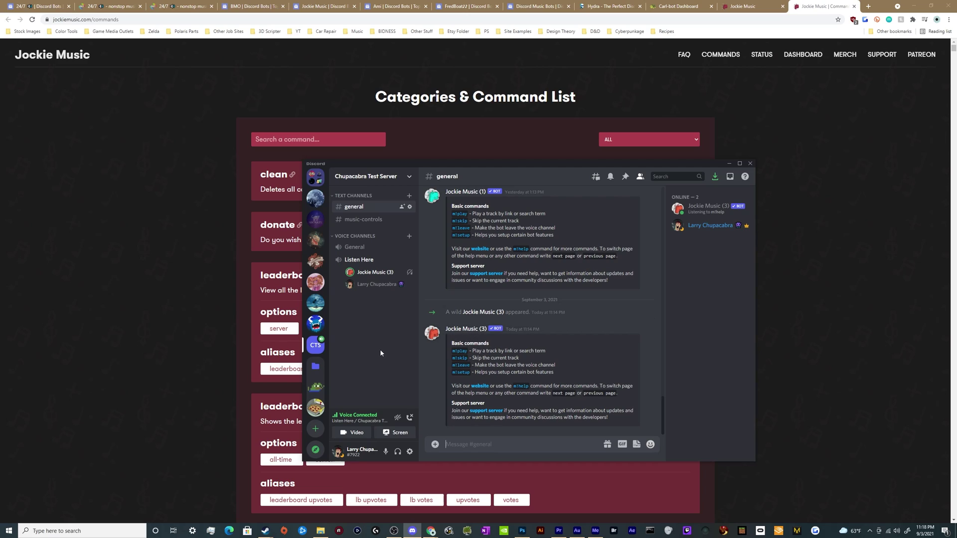
{"action": "left_click", "coordinate": [363, 220]}
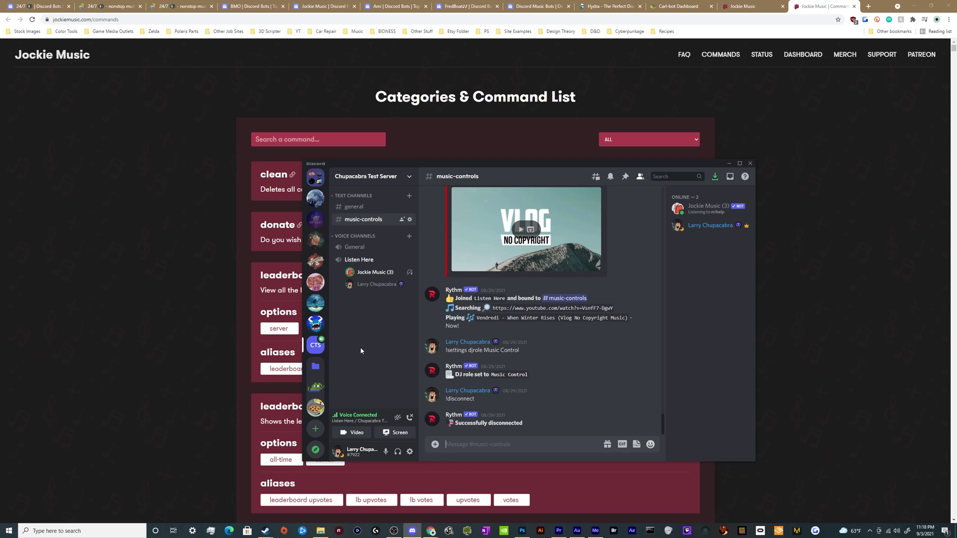
Switch to Chrome, open the test server's statistics in the Jockie Music dashboard and examine its charts, most played tracks, listeners and top commands.
{"action": "left_click", "coordinate": [69, 214]}
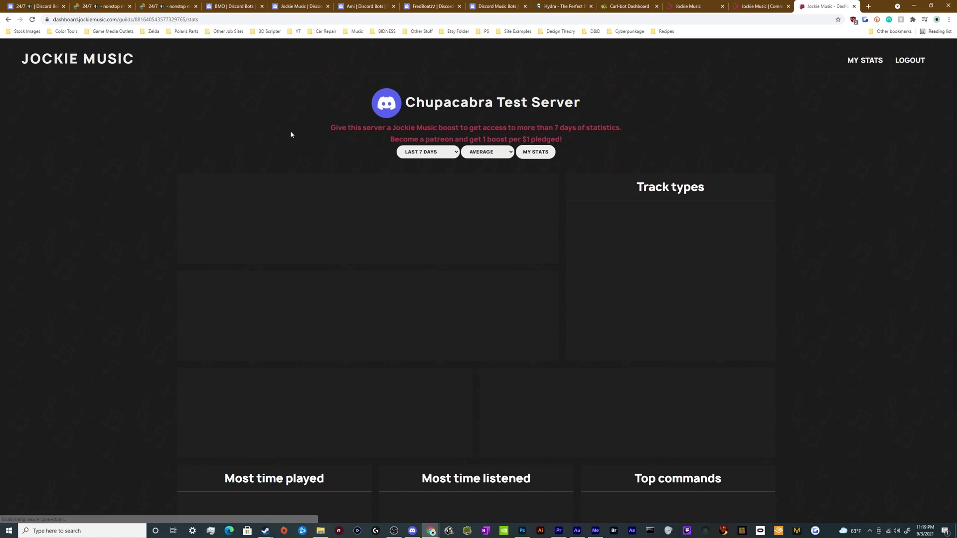
{"action": "scroll", "coordinate": [186, 164], "scroll_direction": "down", "scroll_amount": 3}
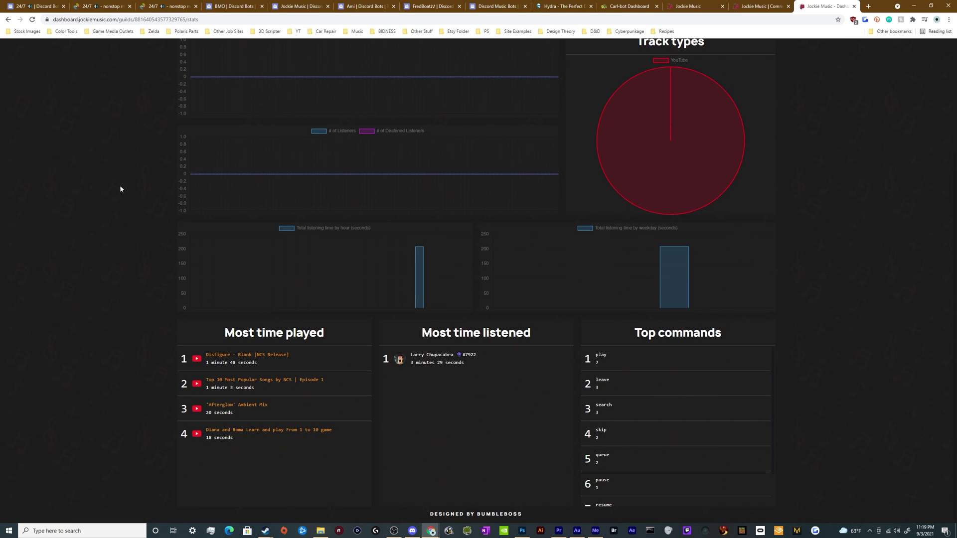
{"action": "scroll", "coordinate": [120, 189], "scroll_direction": "up", "scroll_amount": 3}
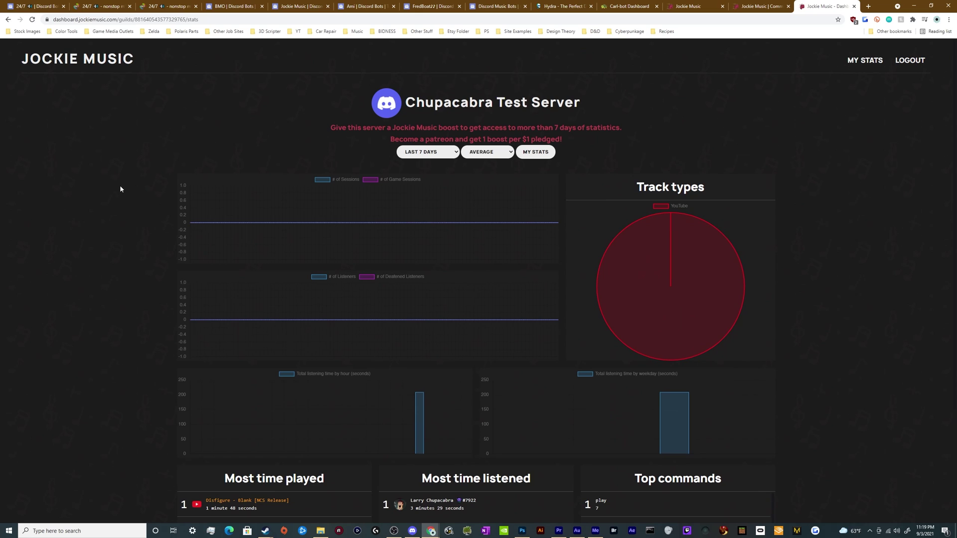
{"action": "scroll", "coordinate": [120, 187], "scroll_direction": "down", "scroll_amount": 3}
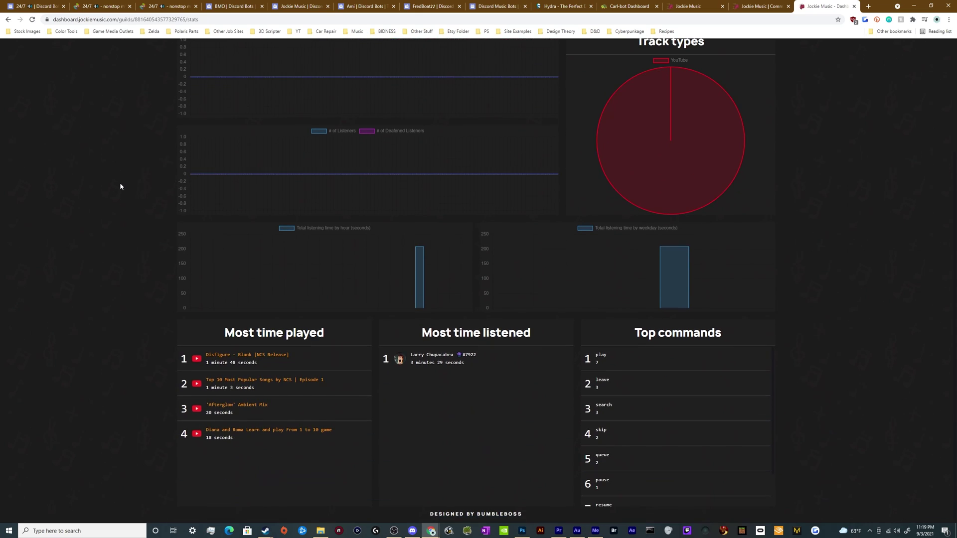
{"action": "scroll", "coordinate": [120, 186], "scroll_direction": "up", "scroll_amount": 2}
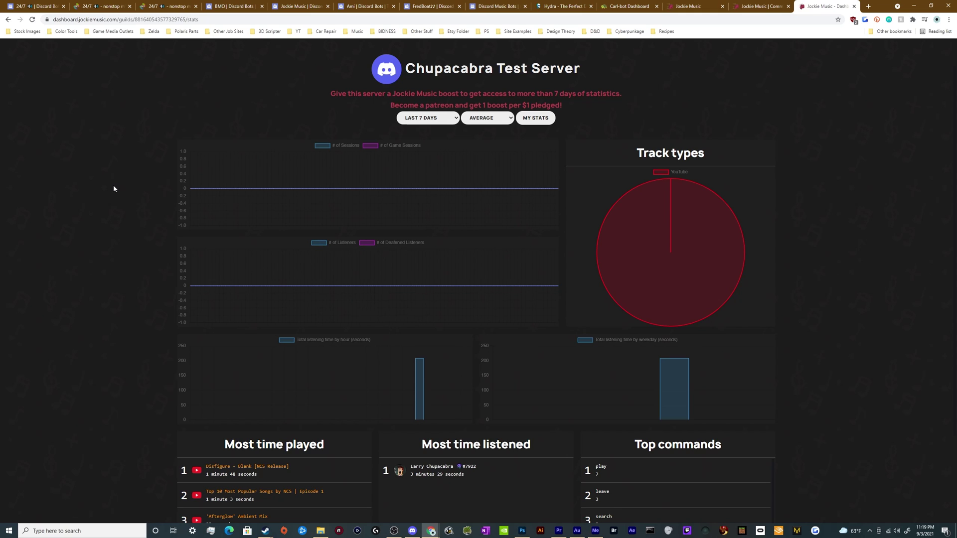
{"action": "scroll", "coordinate": [243, 198], "scroll_direction": "down", "scroll_amount": 3}
{"action": "scroll", "coordinate": [306, 301], "scroll_direction": "up", "scroll_amount": 4}
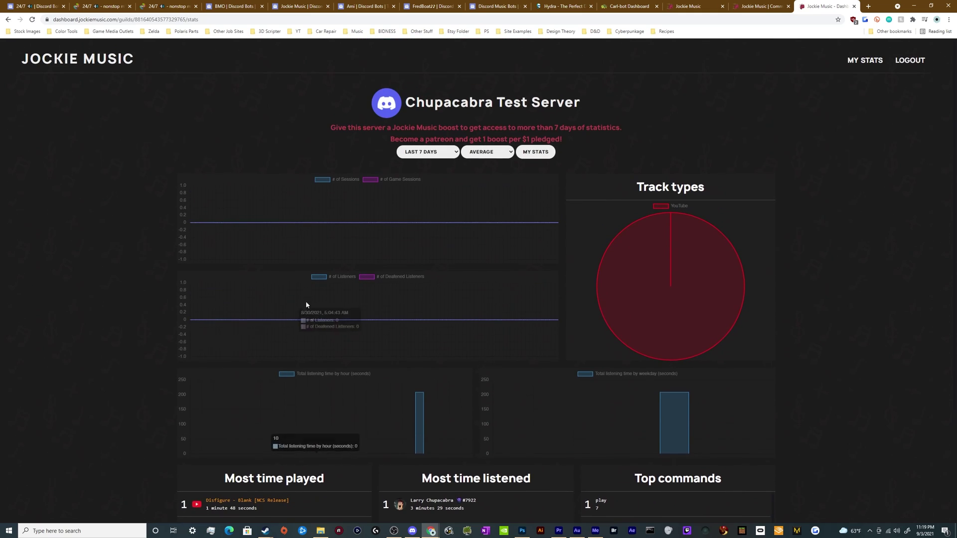